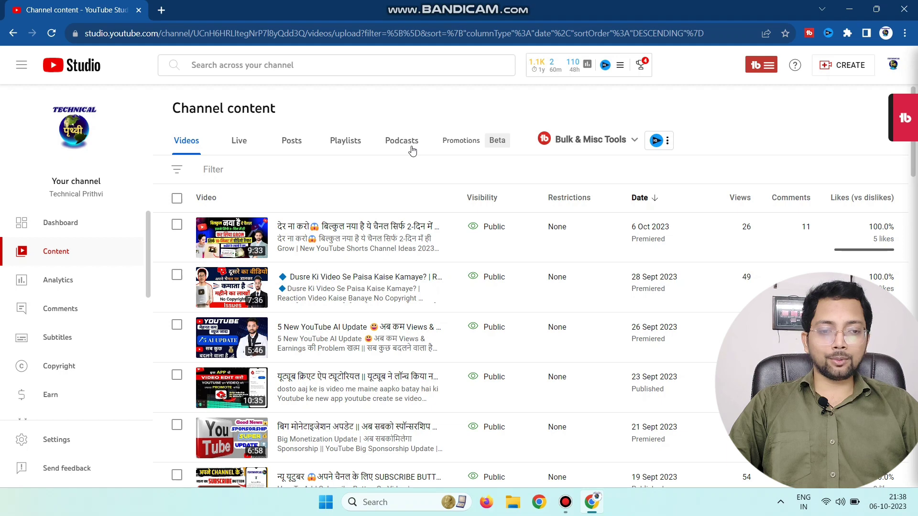
Open the channel's podcasts and start creating a new podcast from scratch.
click(403, 144)
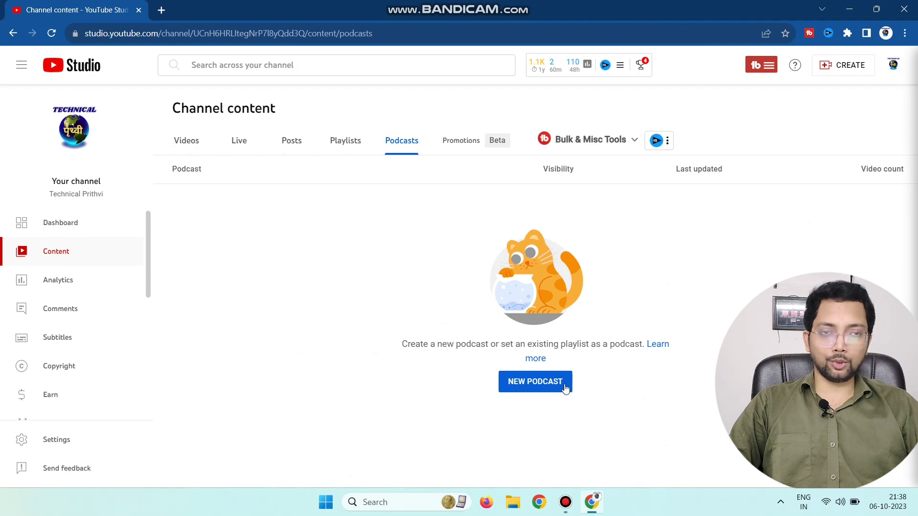
click(546, 385)
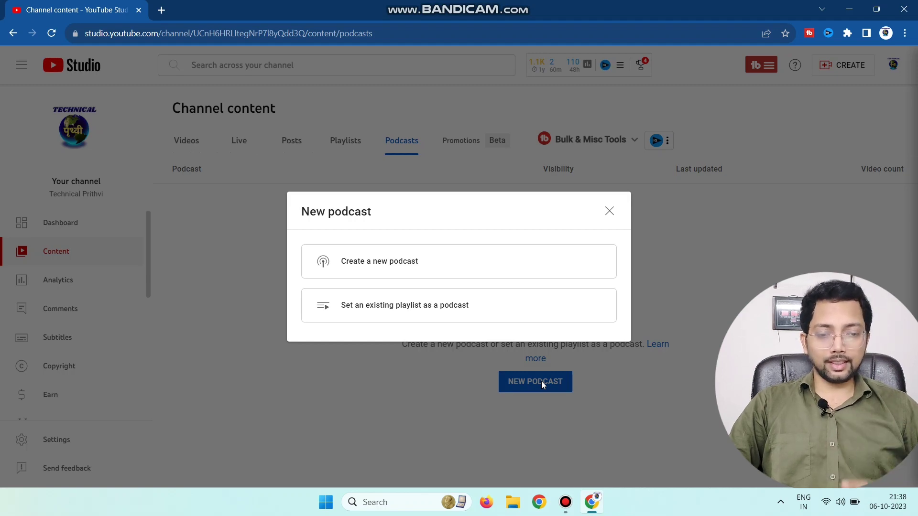
click(611, 213)
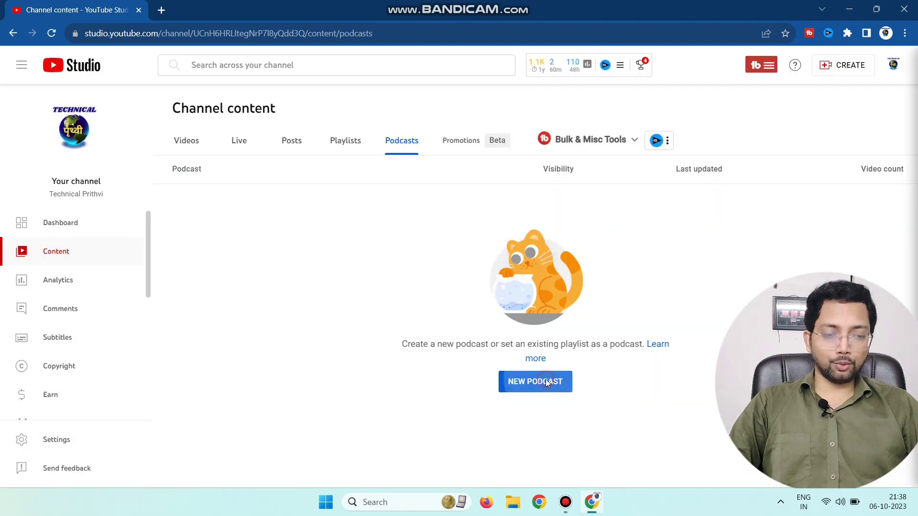
click(540, 381)
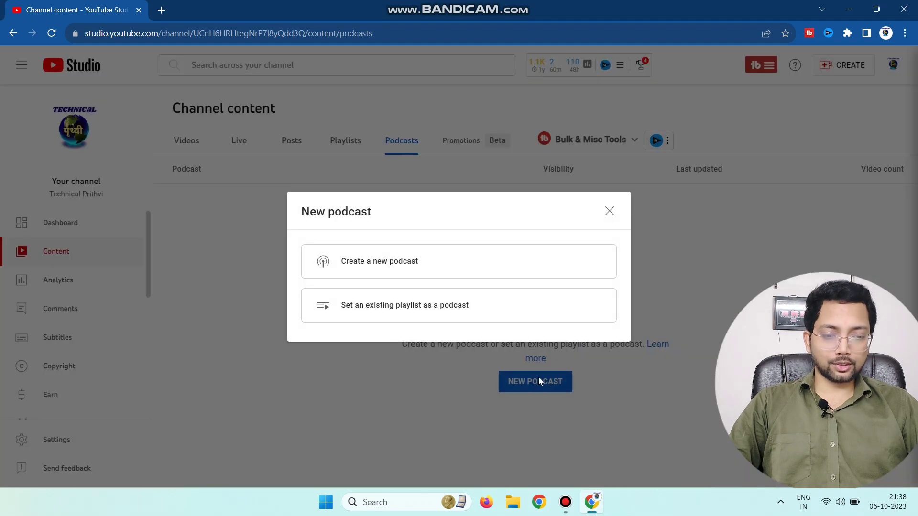
click(385, 268)
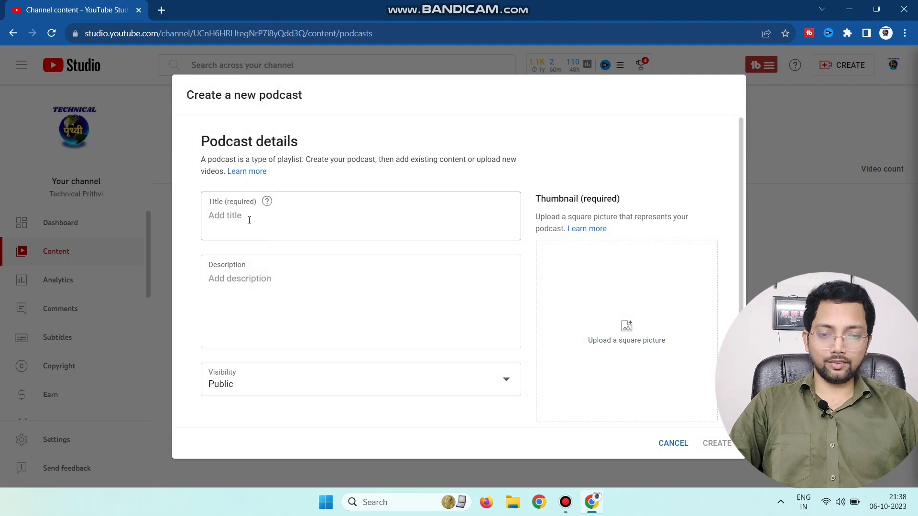
Give the new podcast the title "youtube secret growth".
click(241, 215)
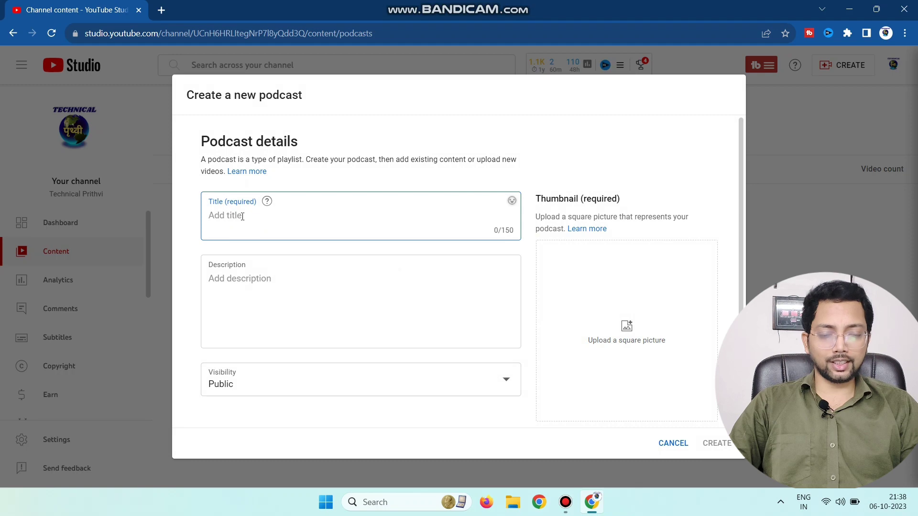
click(242, 216)
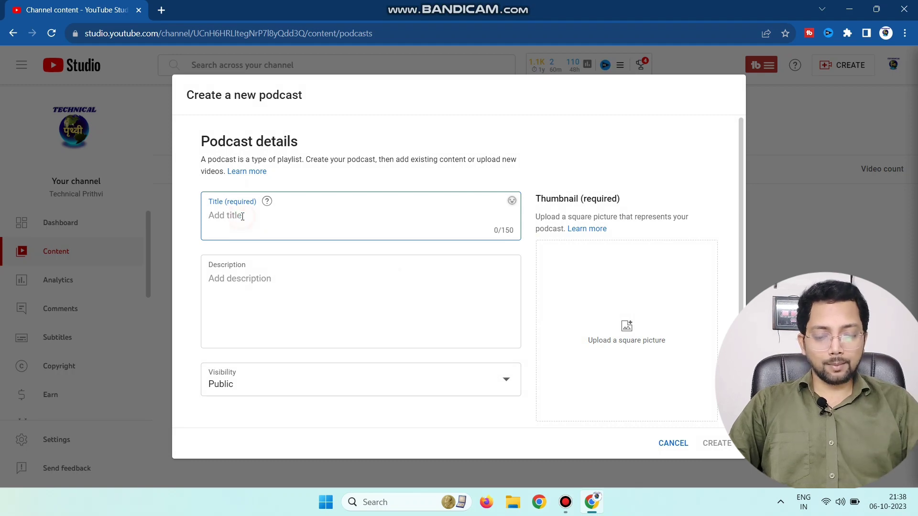
text(yout)
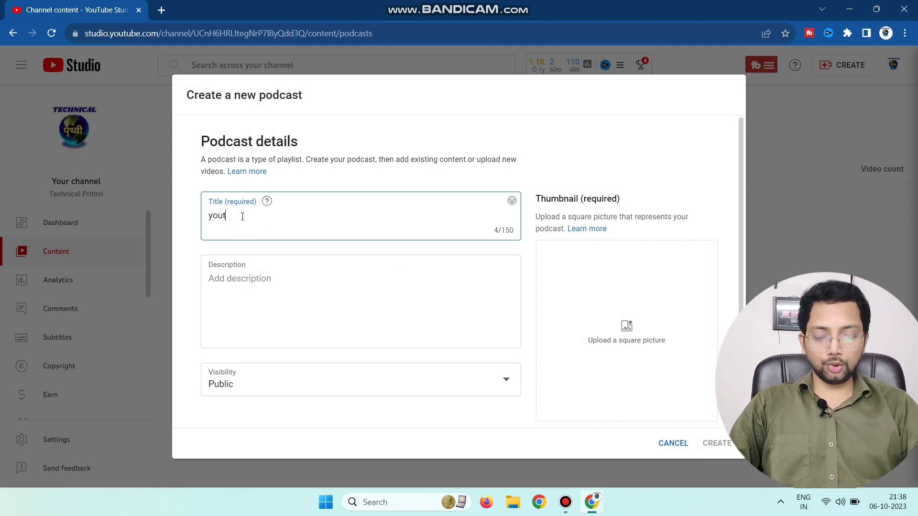
text(ube s)
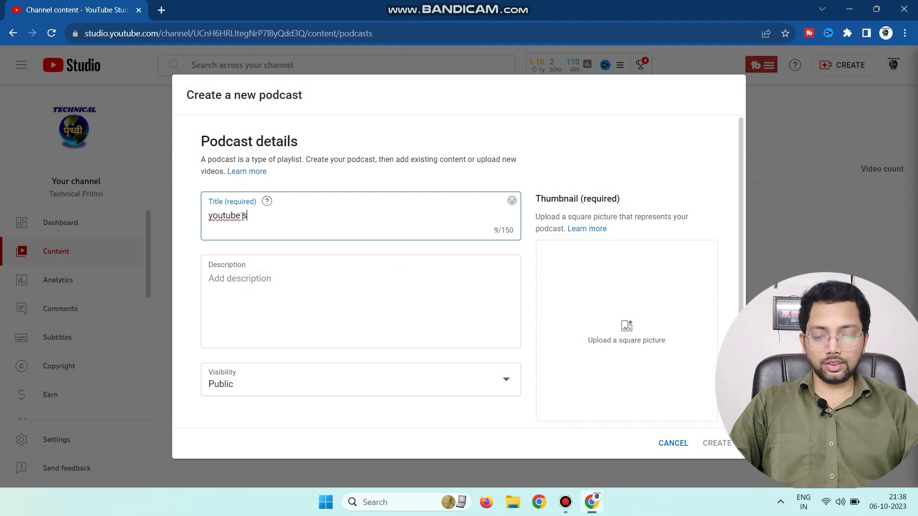
text(ecret )
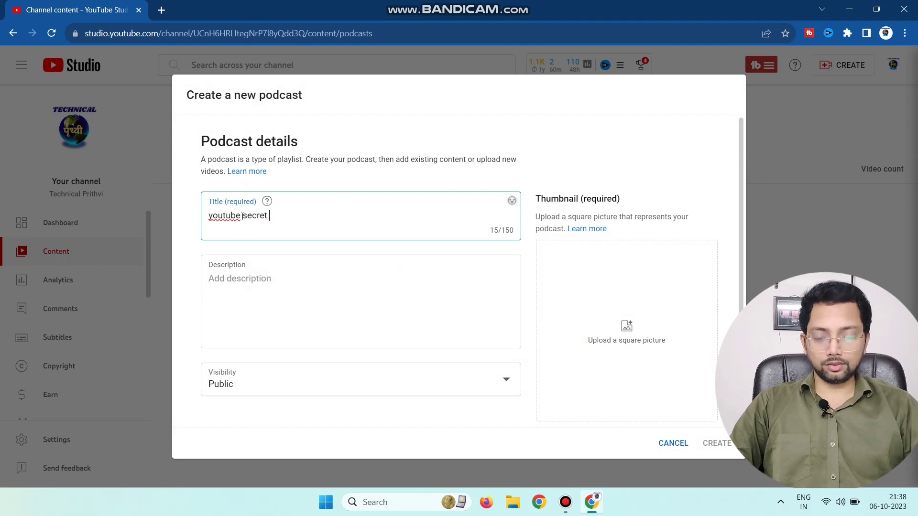
text(gro)
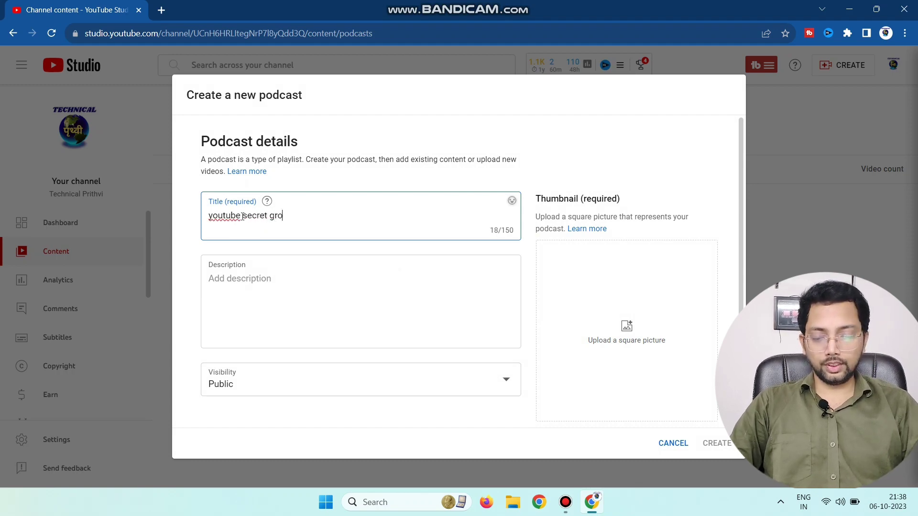
text(wth)
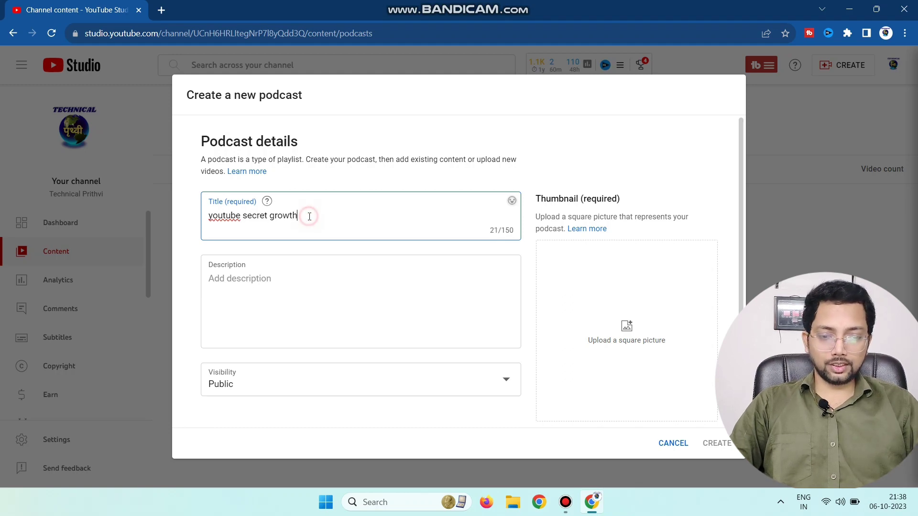
Copy the podcast title into the description and set the visibility to Public.
drag(309, 216, 206, 225)
key(ctrl+c)
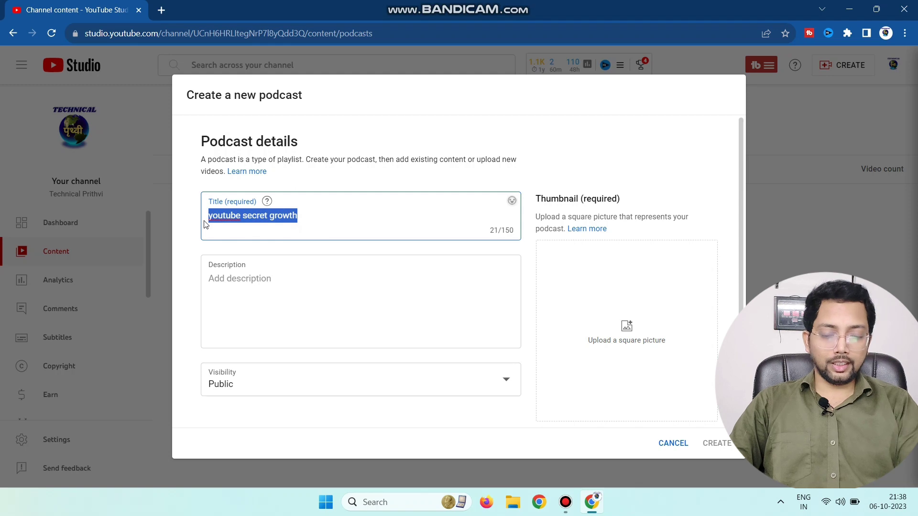
click(216, 277)
key(ctrl+v)
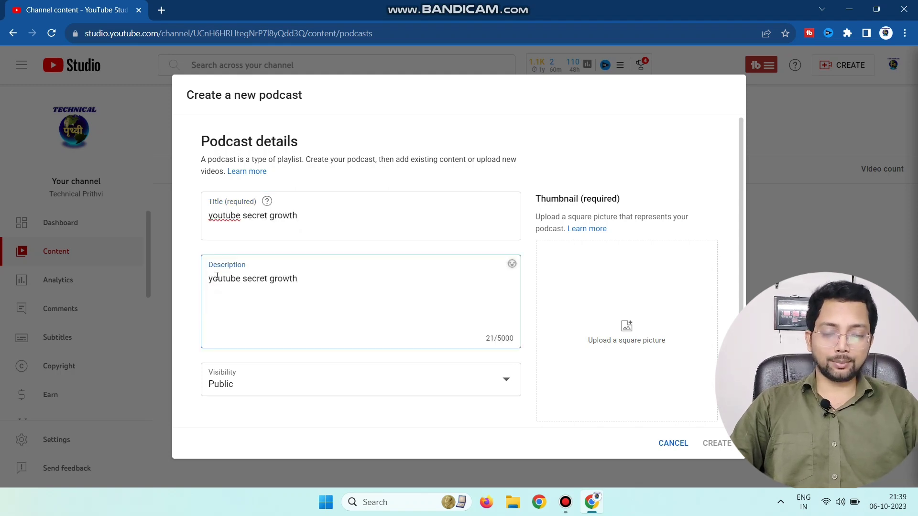
click(297, 389)
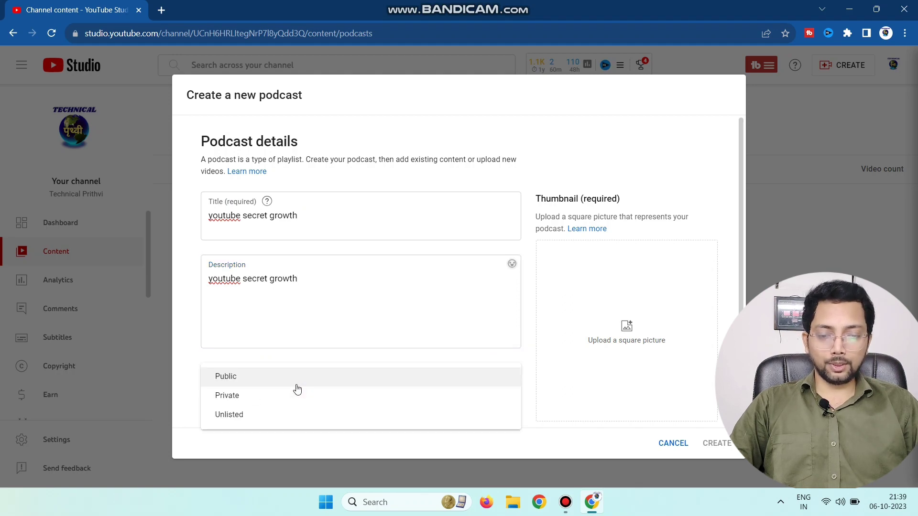
click(270, 382)
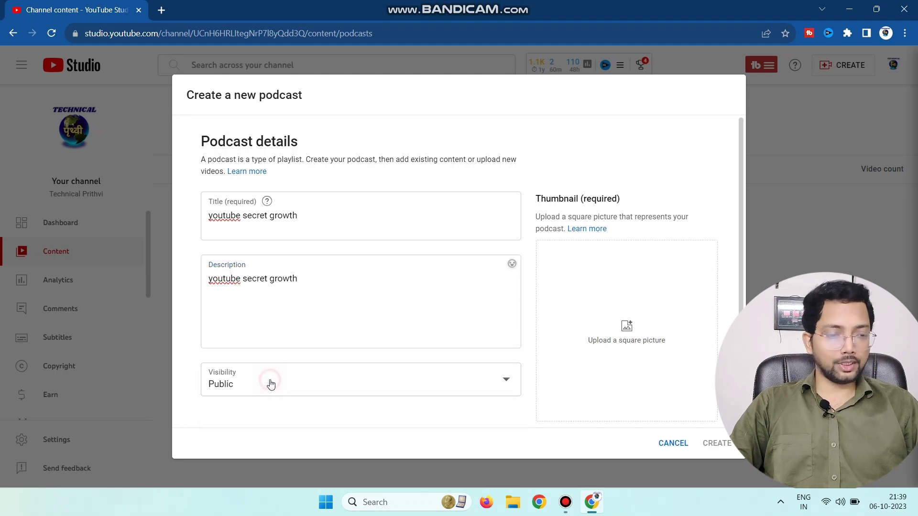
Upload the square image 20231005_194539 from the Desktop as the thumbnail and create the podcast.
click(628, 335)
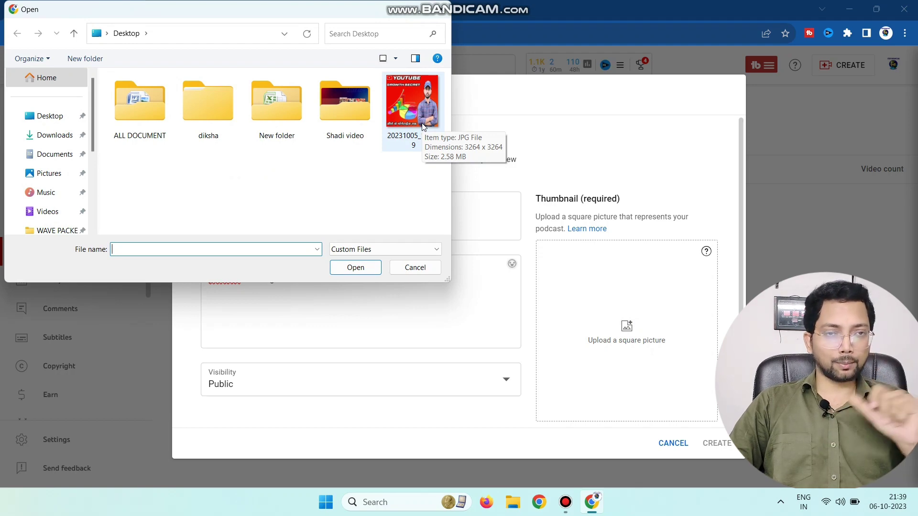
click(415, 145)
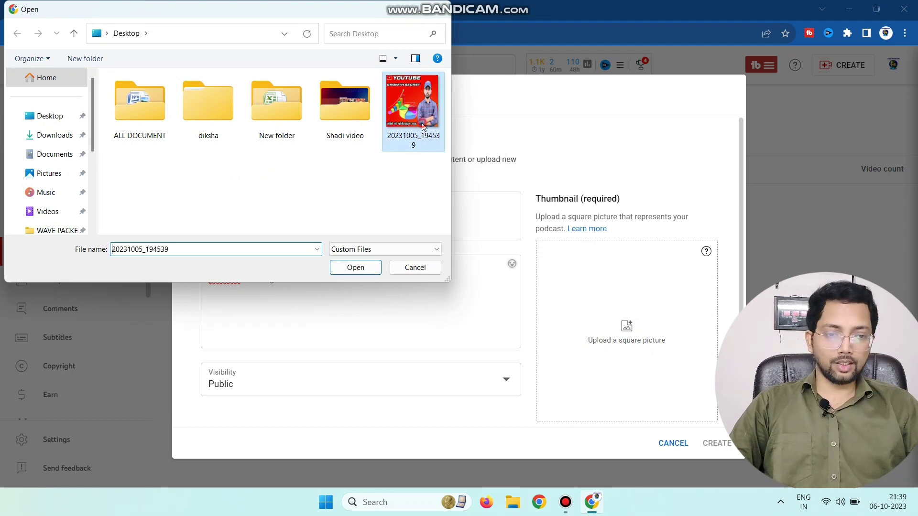
click(363, 270)
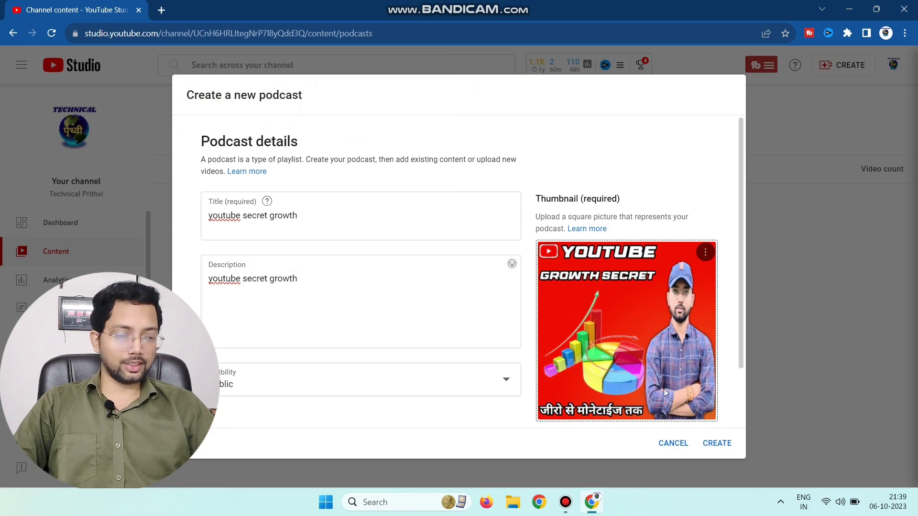
click(718, 446)
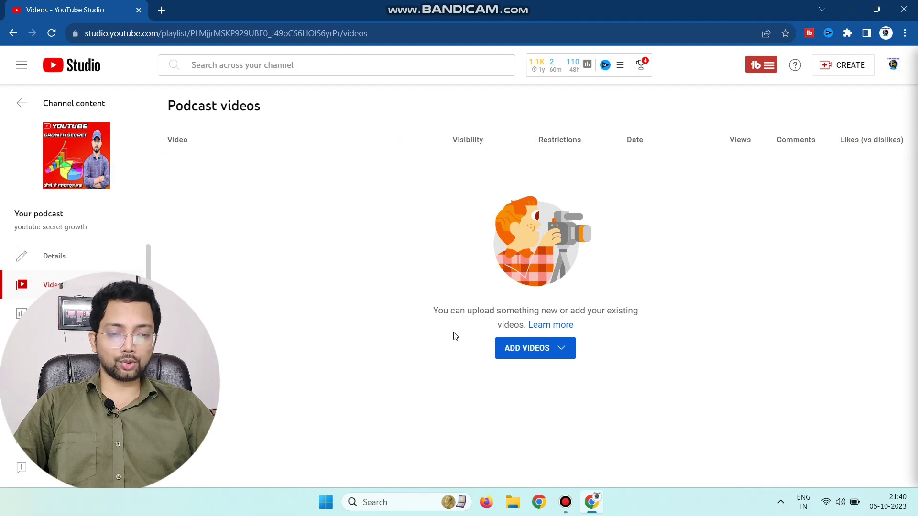
Add the first six of the channel's existing videos to the podcast, down to the SUBSCRIBE BUTTON video.
drag(447, 340, 541, 377)
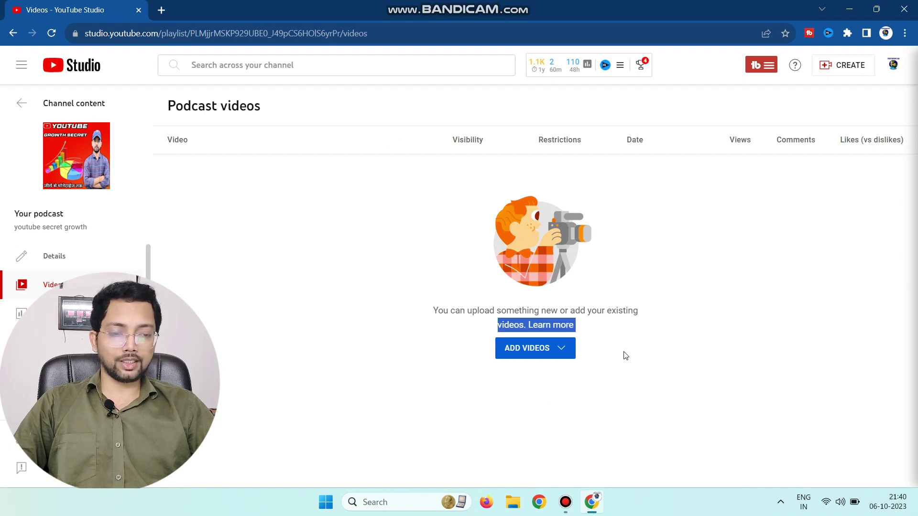
click(624, 352)
click(549, 355)
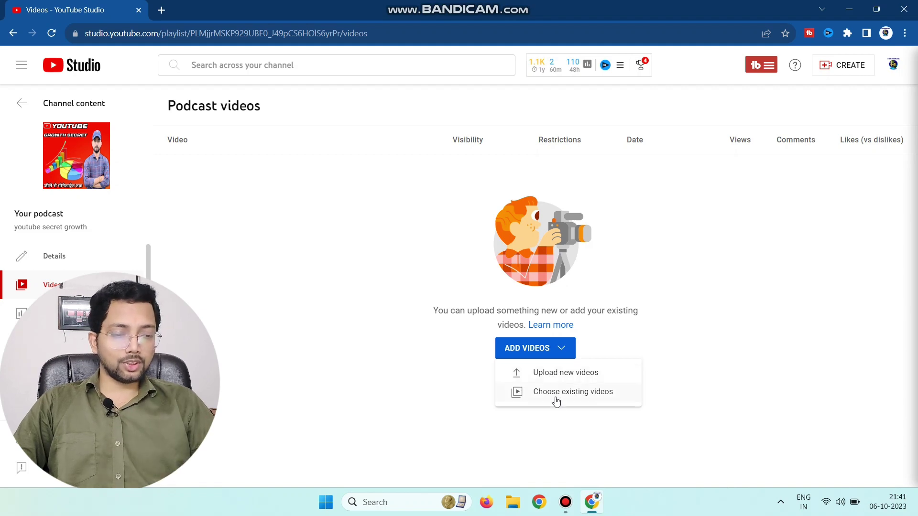
click(558, 397)
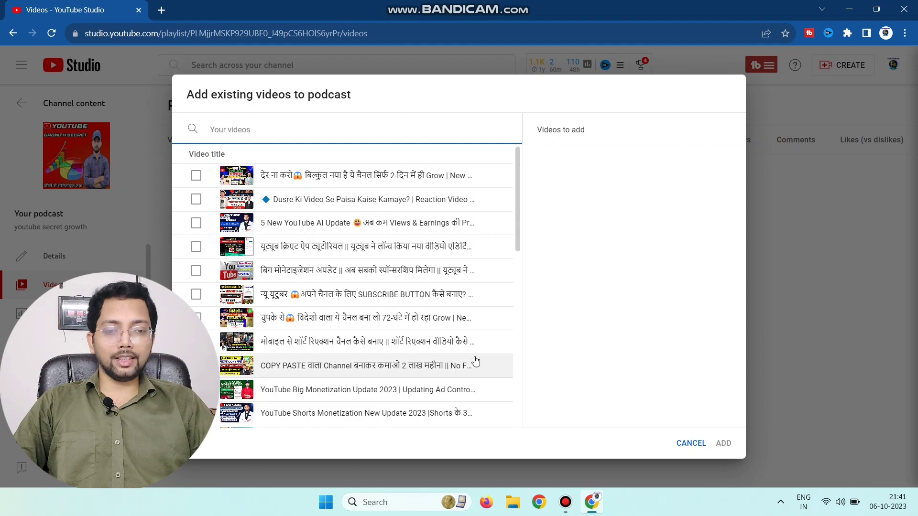
click(196, 175)
click(197, 200)
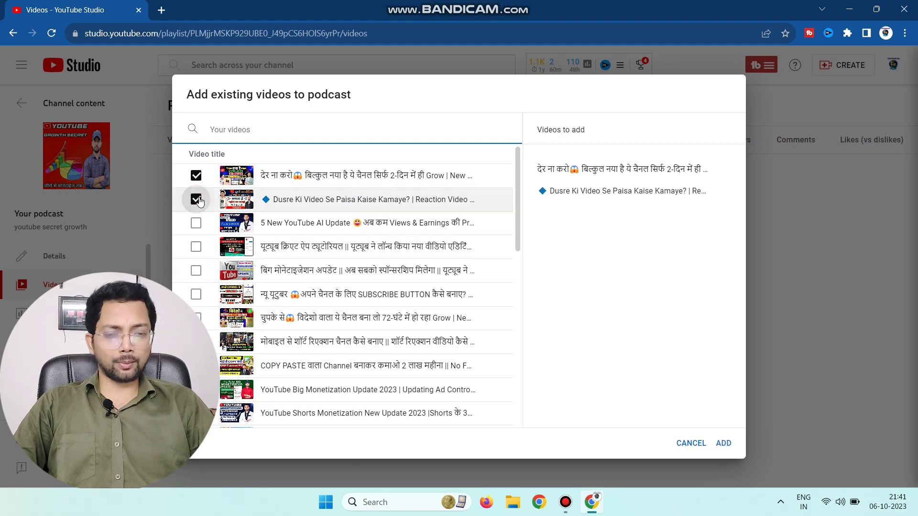
click(196, 223)
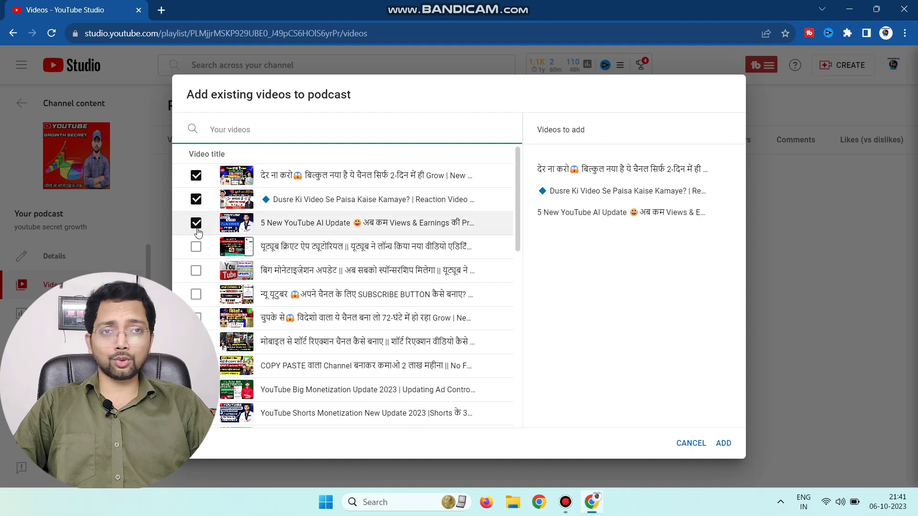
click(197, 246)
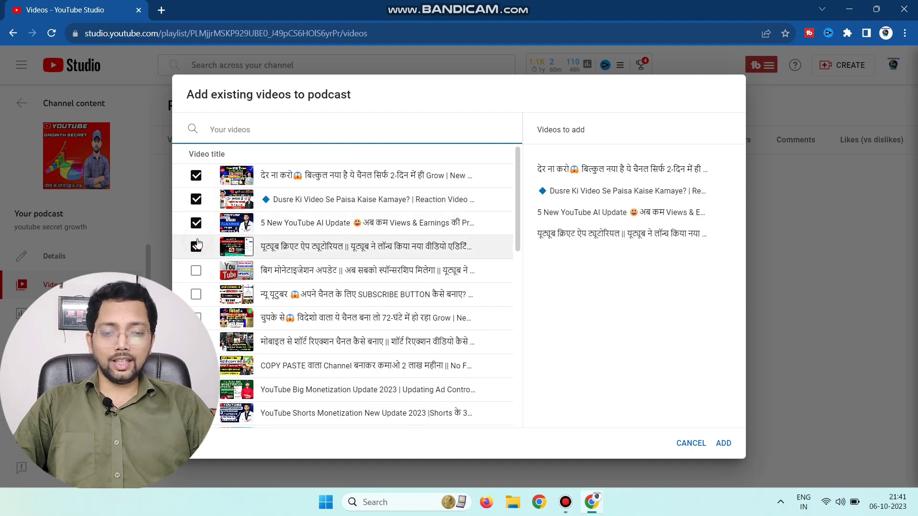
click(196, 271)
click(197, 295)
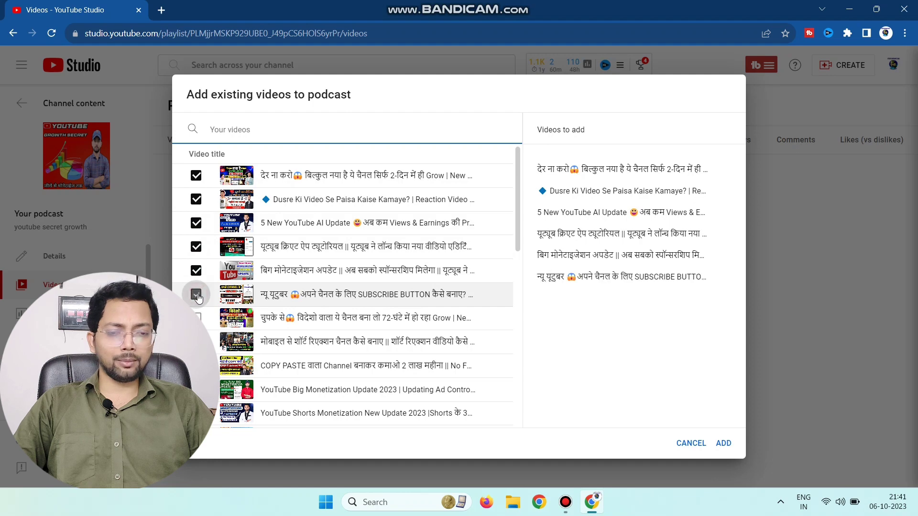
click(721, 443)
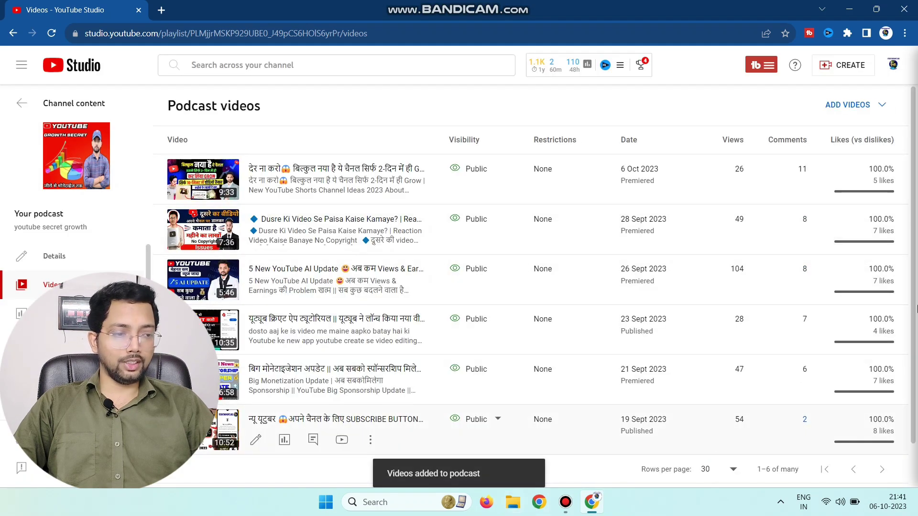
drag(916, 241, 916, 333)
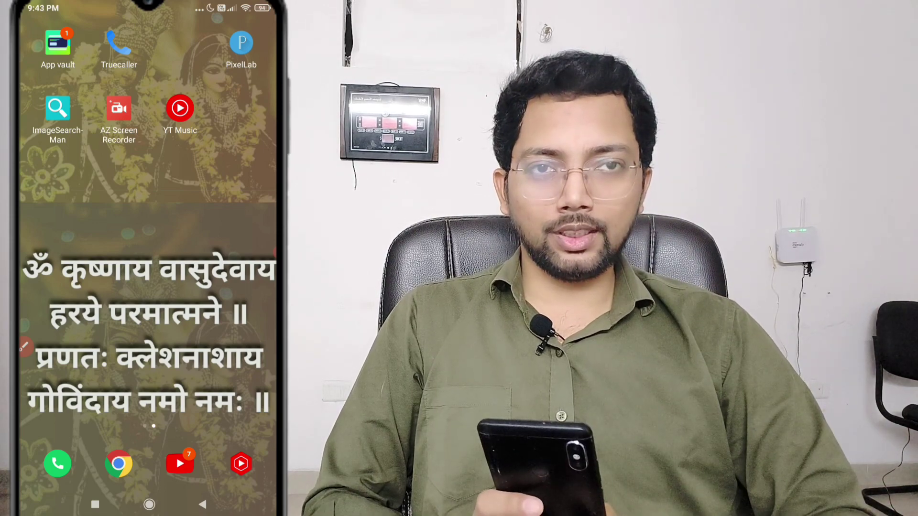
On the phone, search the Play Store for "yt music" and open the YouTube Music app from its store page.
click(179, 108)
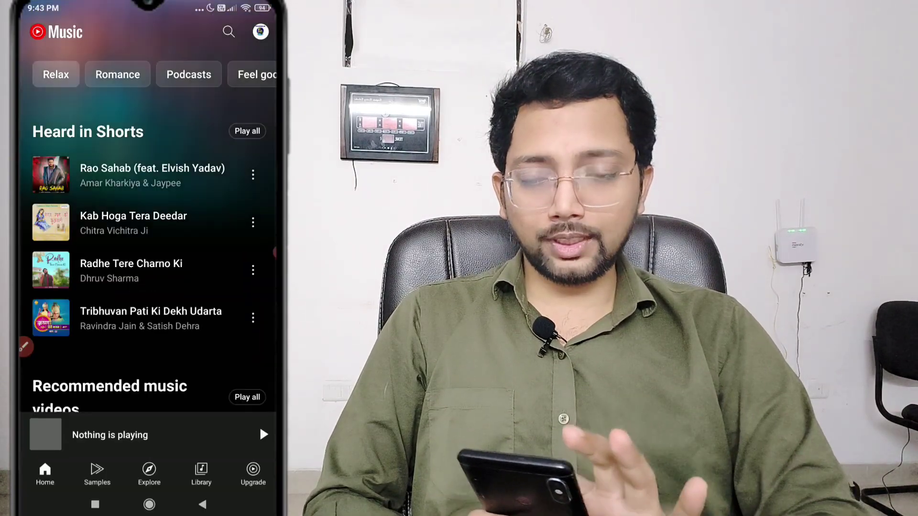
click(150, 504)
drag(72, 144, 215, 143)
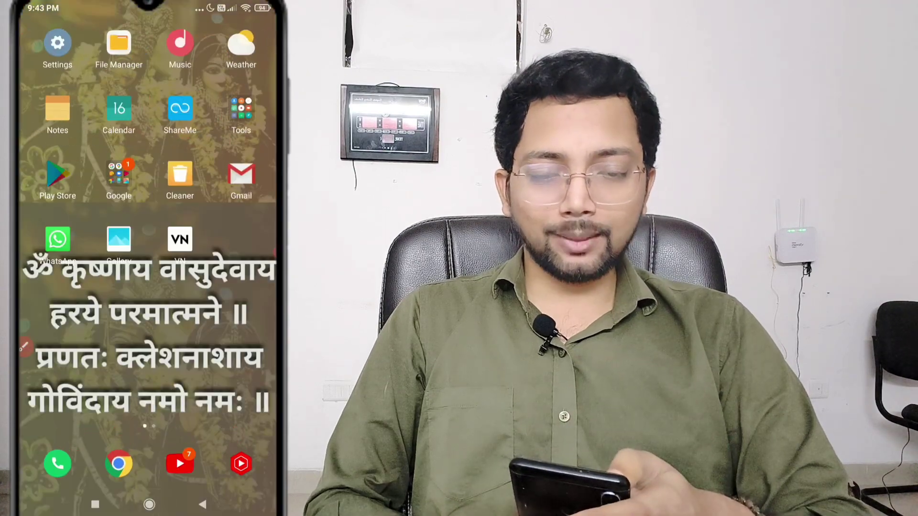
click(58, 177)
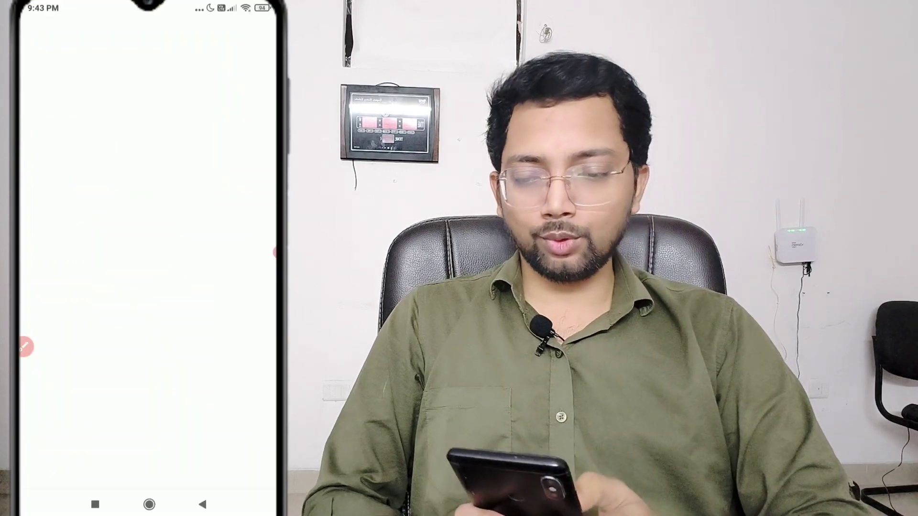
click(119, 34)
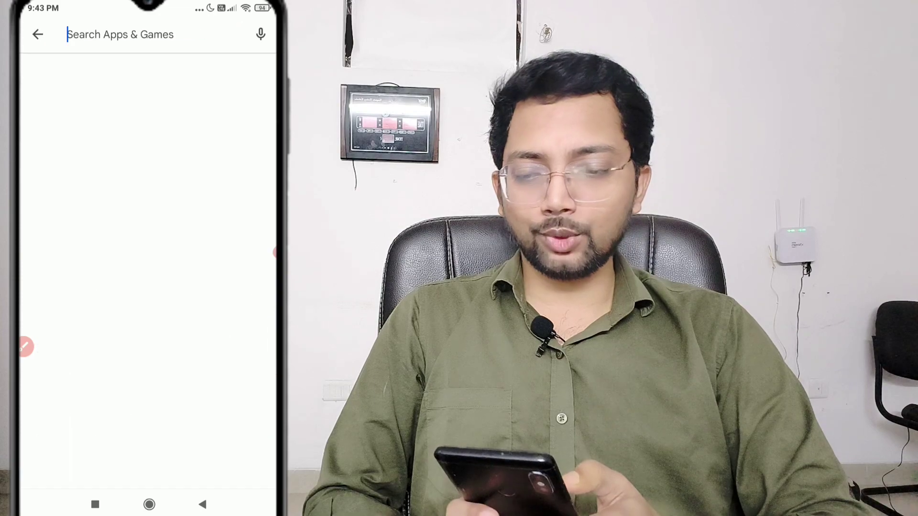
click(85, 96)
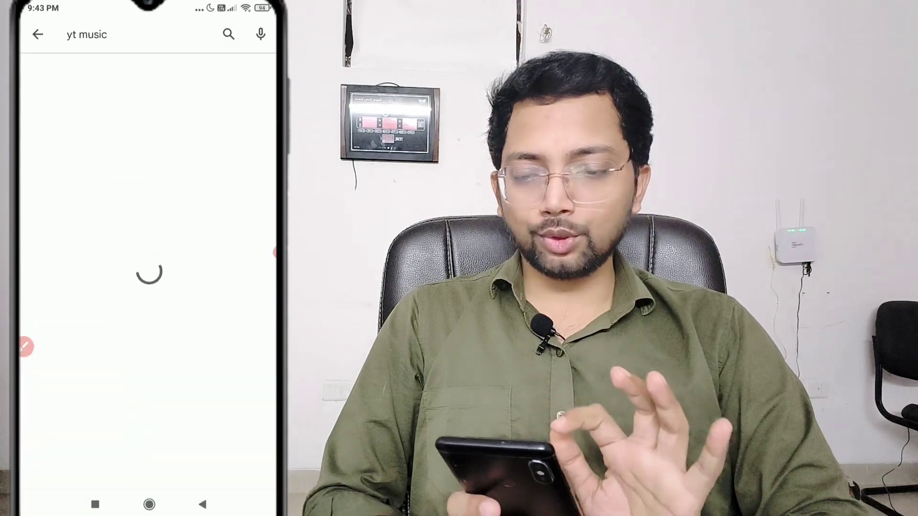
click(114, 196)
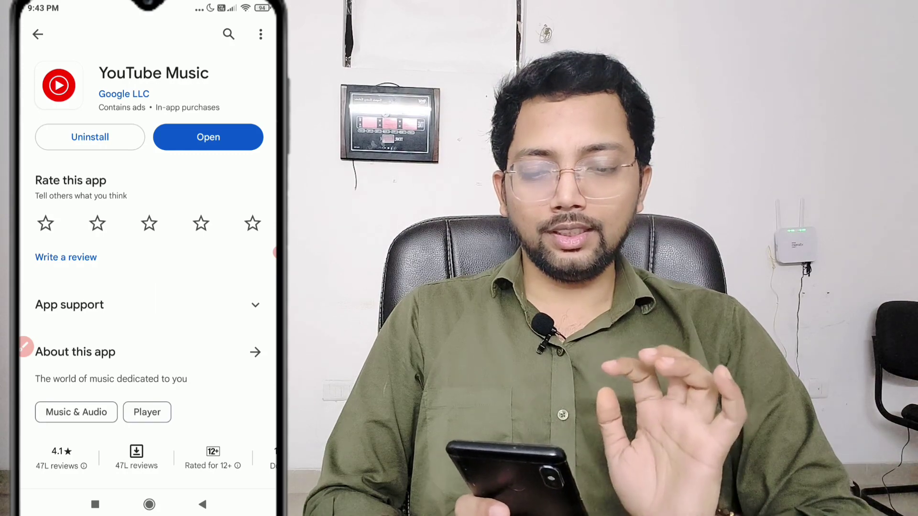
click(208, 137)
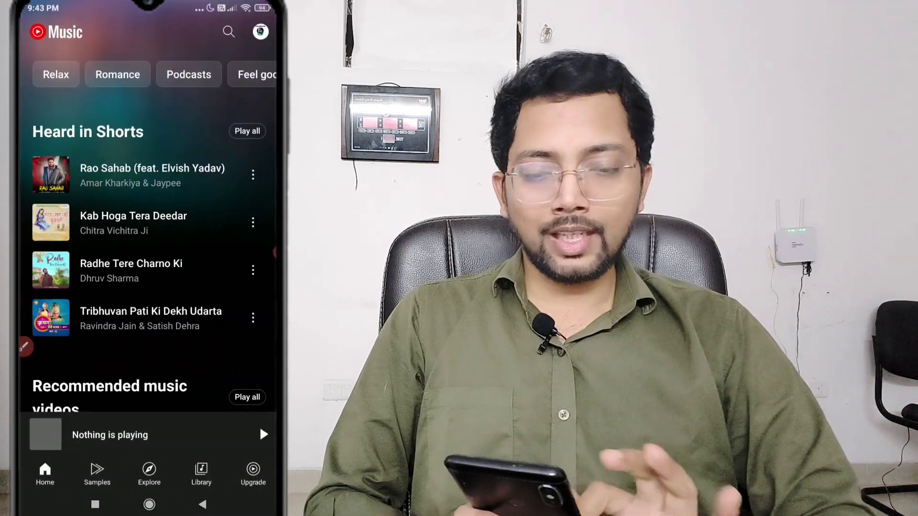
Play the "youtube secret growth" episode from YouTube Music's podcasts in Audio mode and pause it.
click(189, 74)
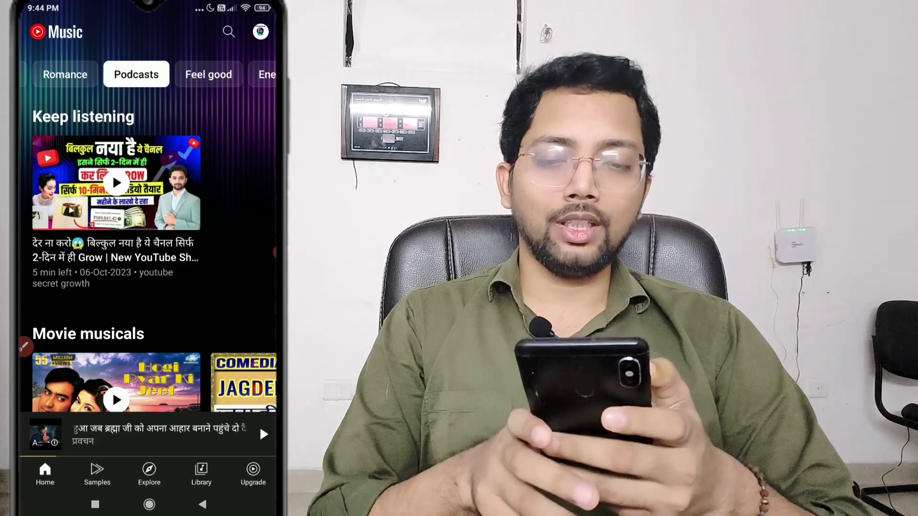
click(115, 258)
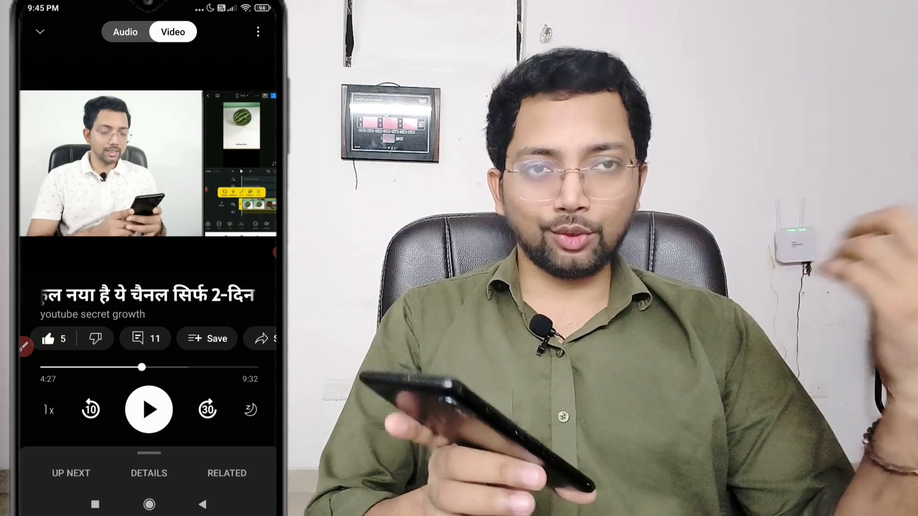
click(125, 31)
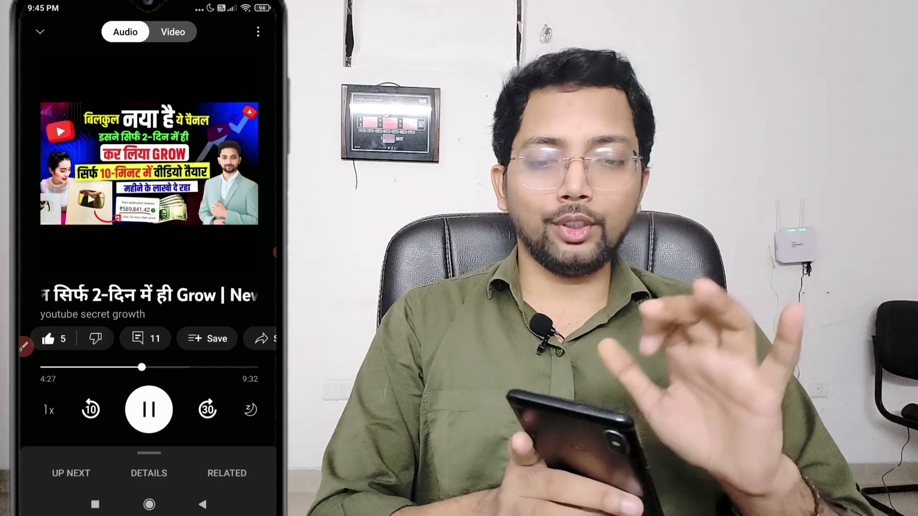
click(149, 409)
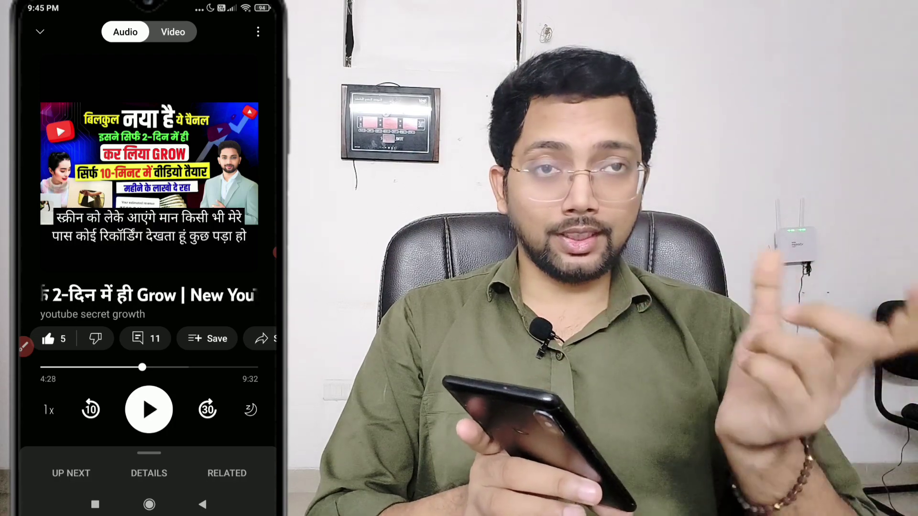